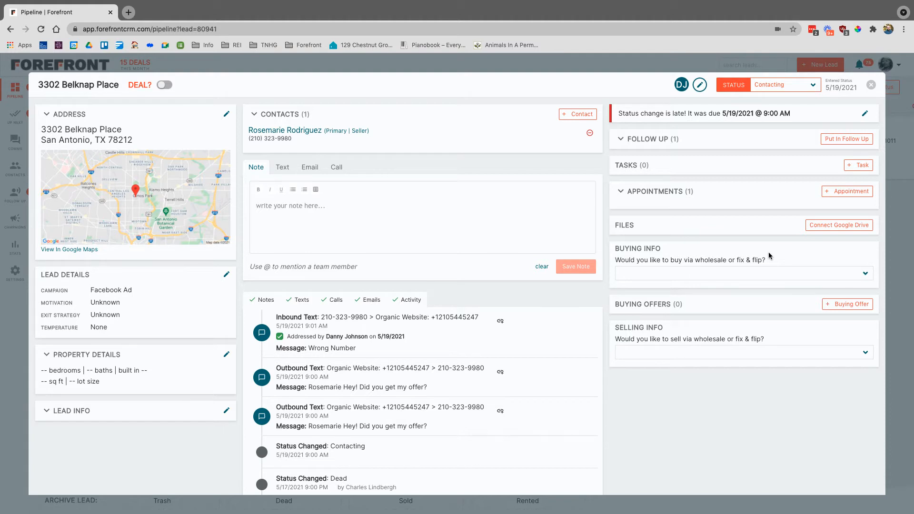
left_click(784, 274)
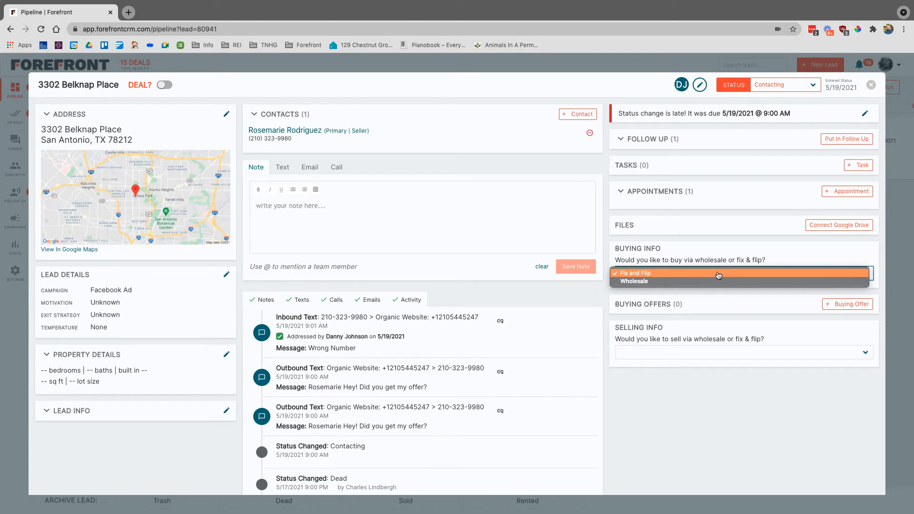
left_click(693, 280)
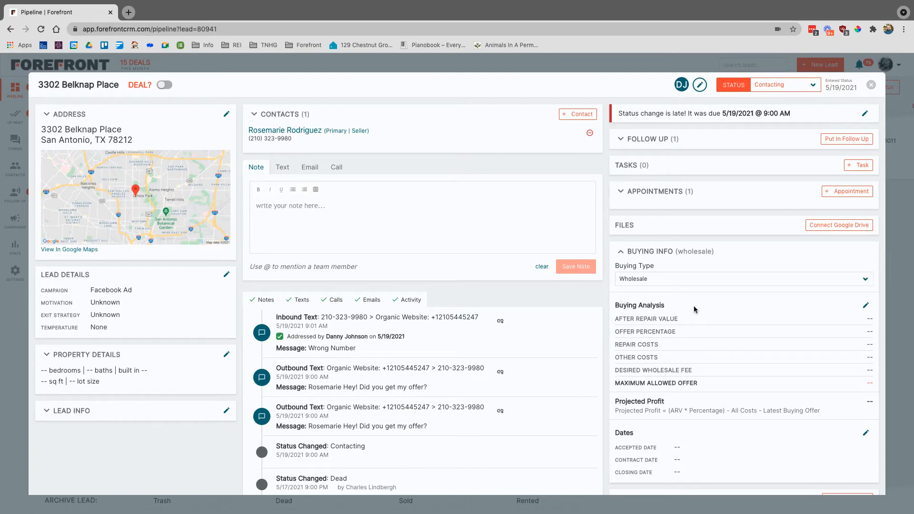
scroll(742, 309, "down", 1)
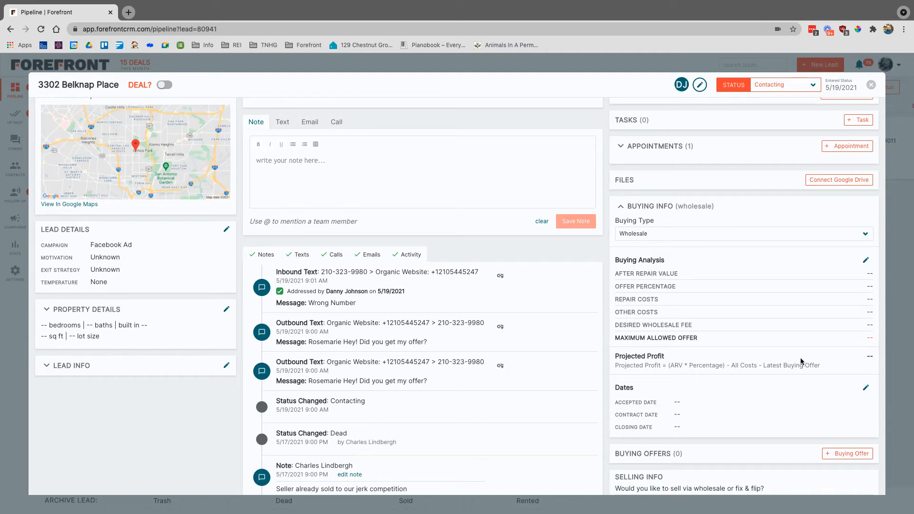
- Save a buying analysis with ARV $250,000, repairs $30,000, other costs $5,000, and wholesale fee $10,000
left_click(864, 262)
left_click(400, 210)
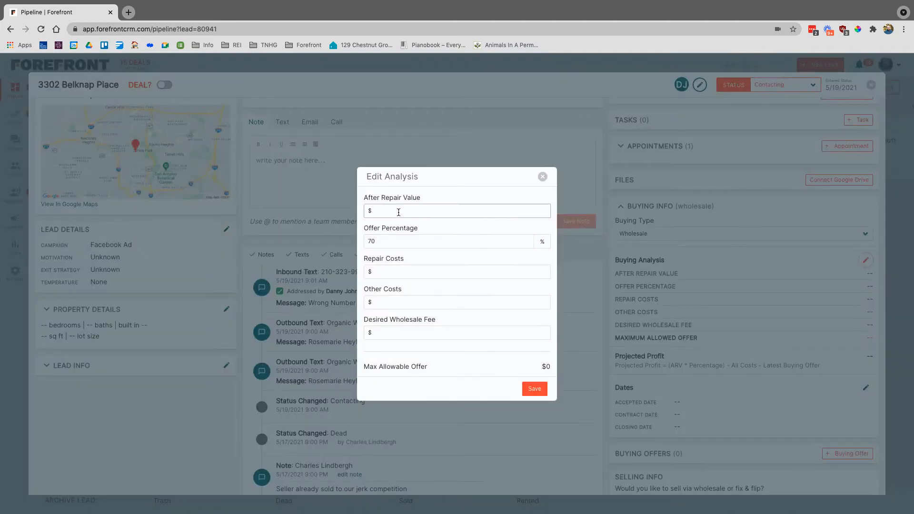
type("2500000")
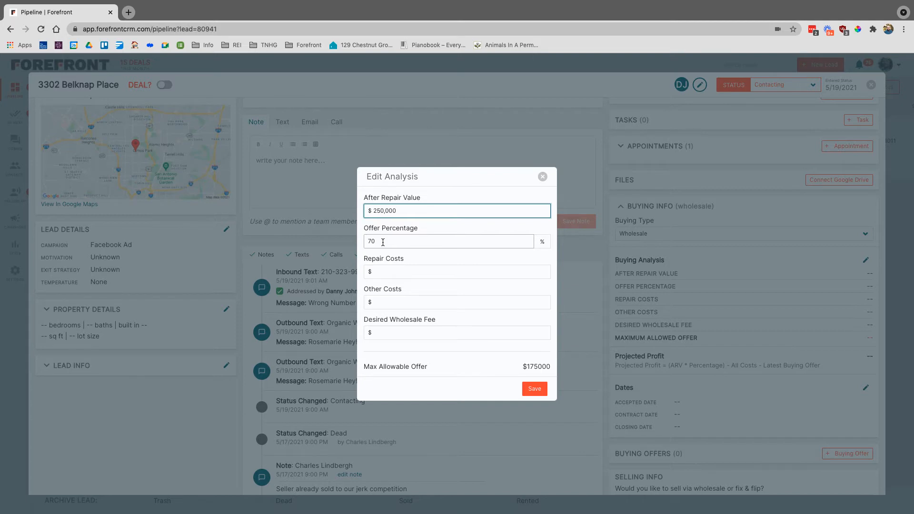
left_click(392, 271)
type("3")
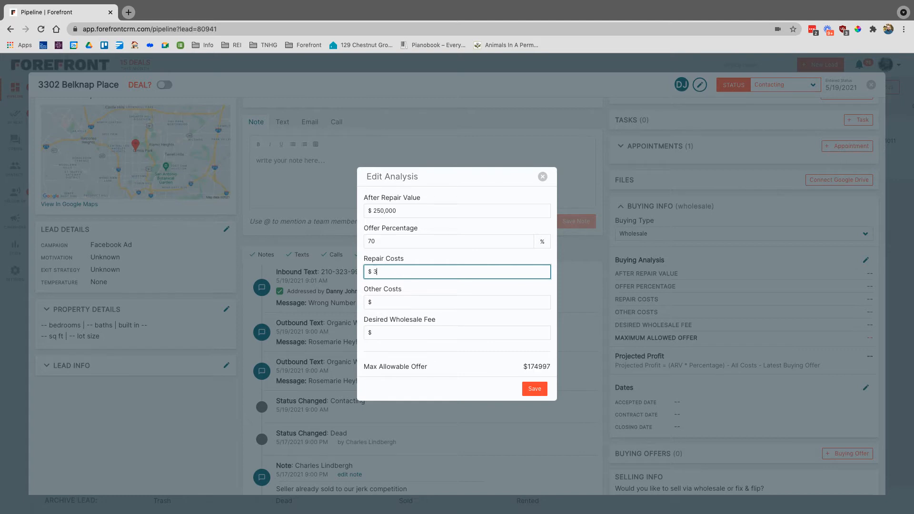
type("0,000")
key("Tab")
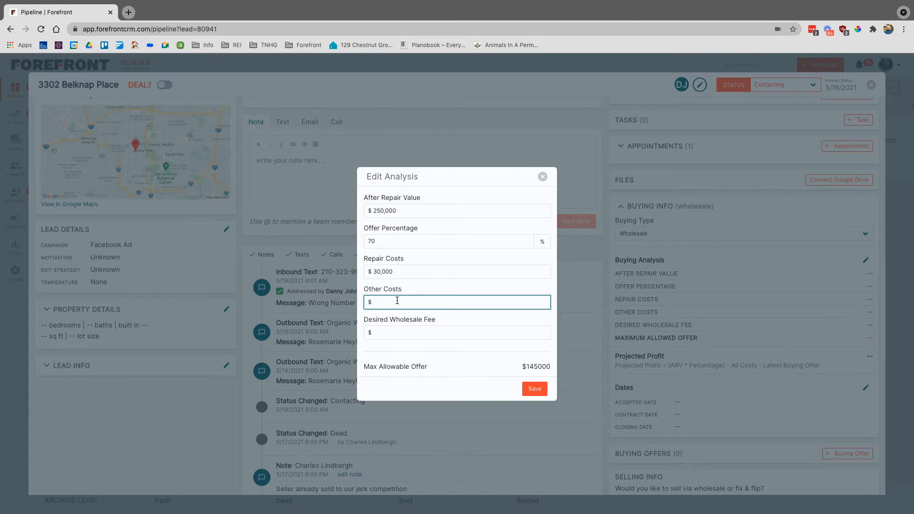
type("5000")
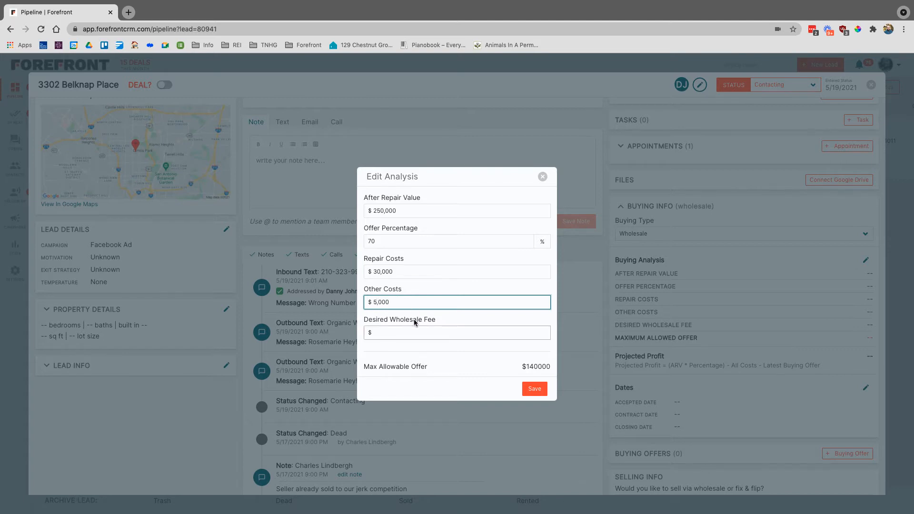
left_click(401, 330)
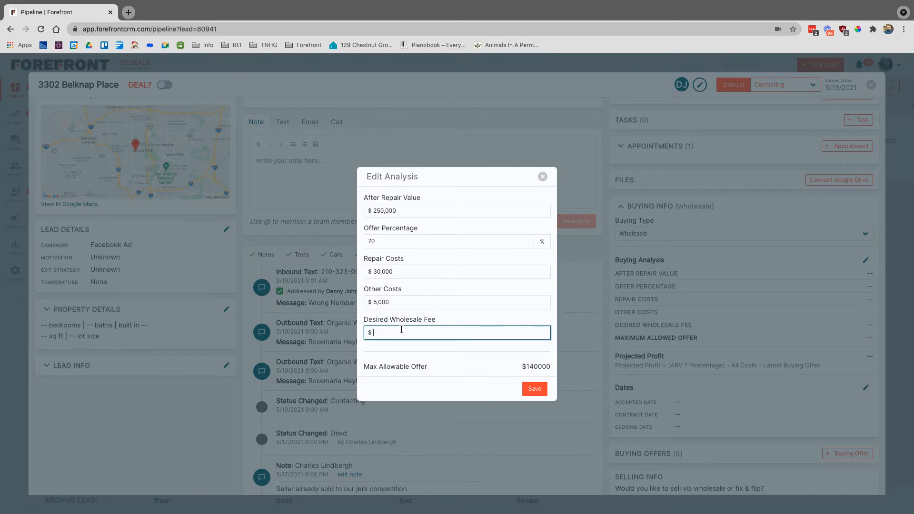
type("10,000")
left_click(534, 389)
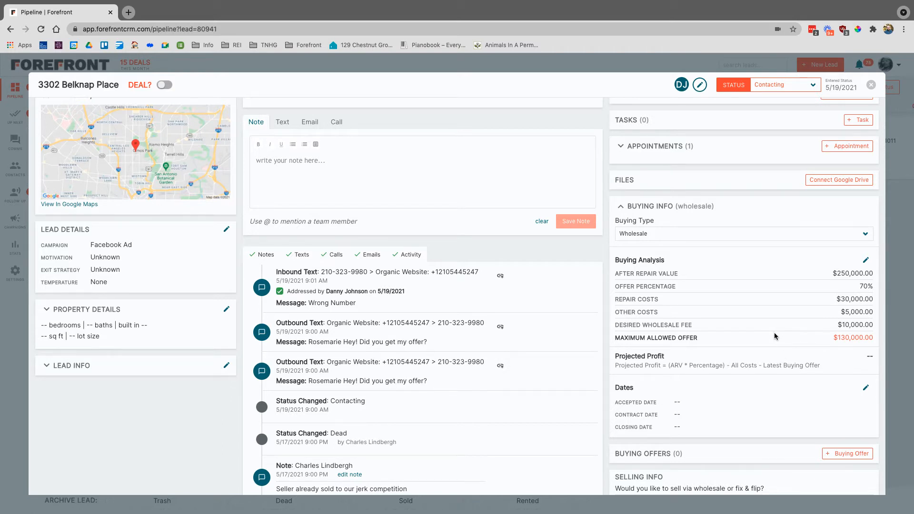
- Create a $120,000 verbal buying offer dated May 27, 2021
scroll(774, 333, "down", 2)
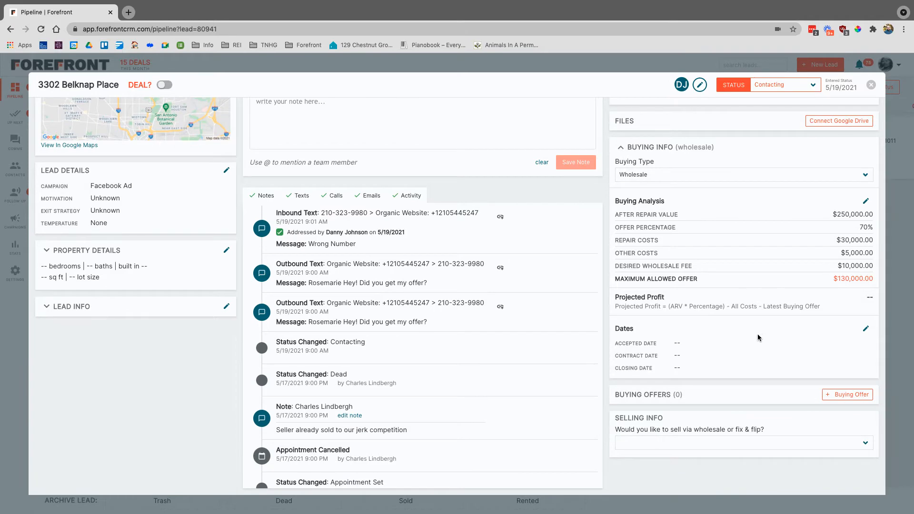
left_click(852, 395)
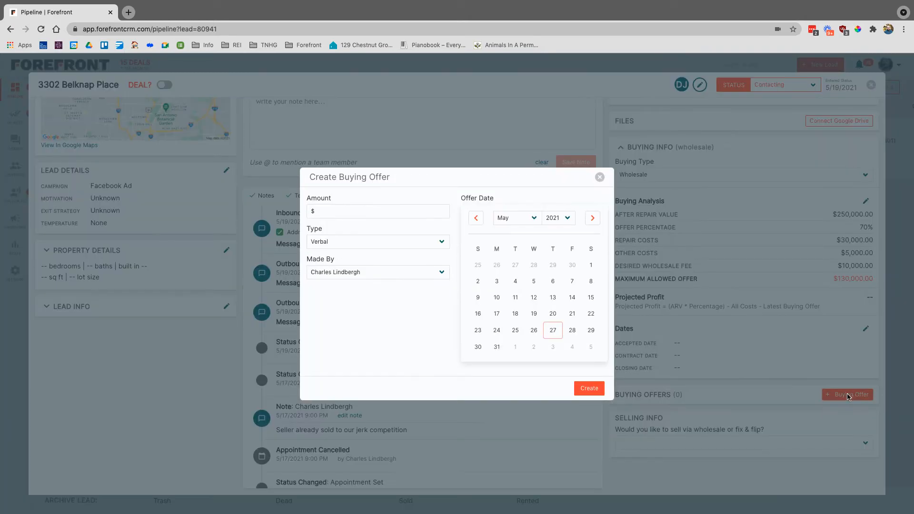
left_click(343, 212)
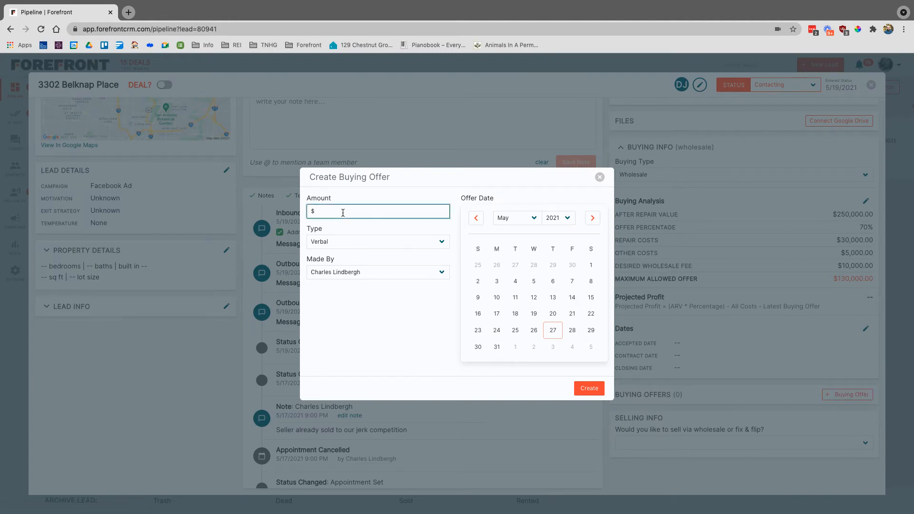
type("120,000")
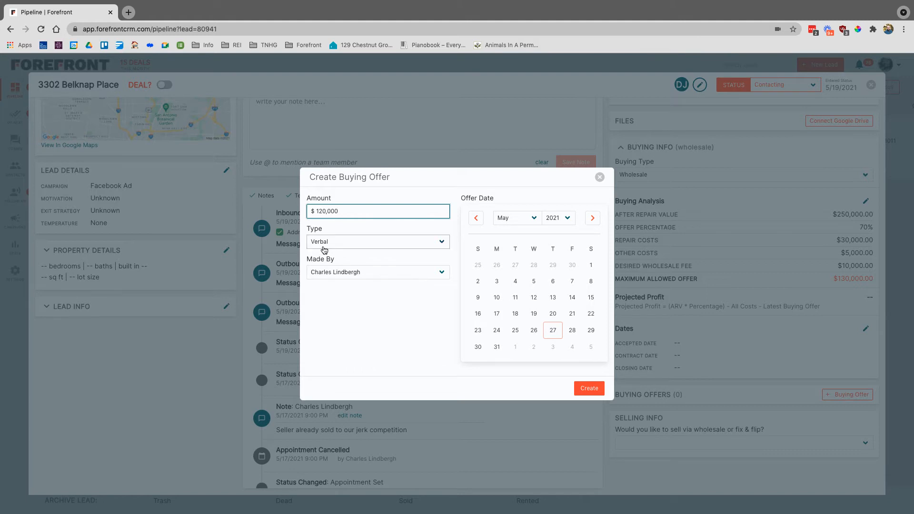
left_click(383, 244)
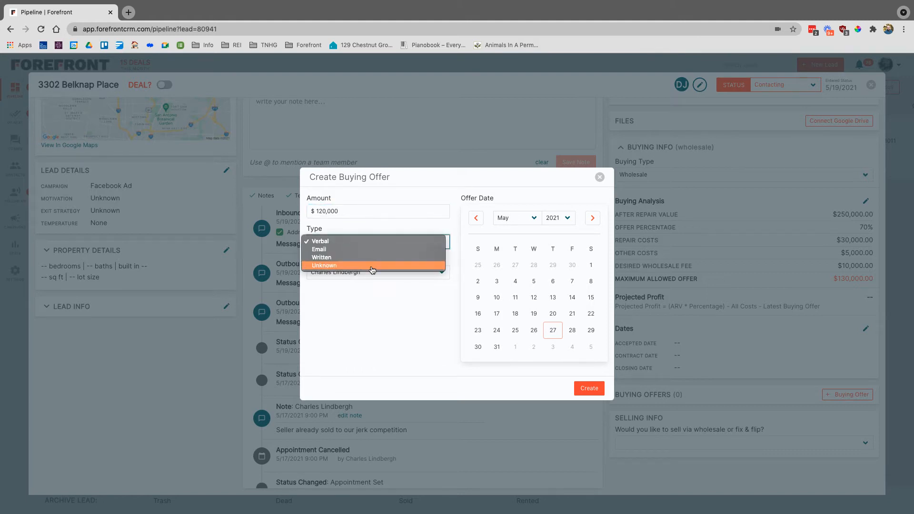
left_click(367, 299)
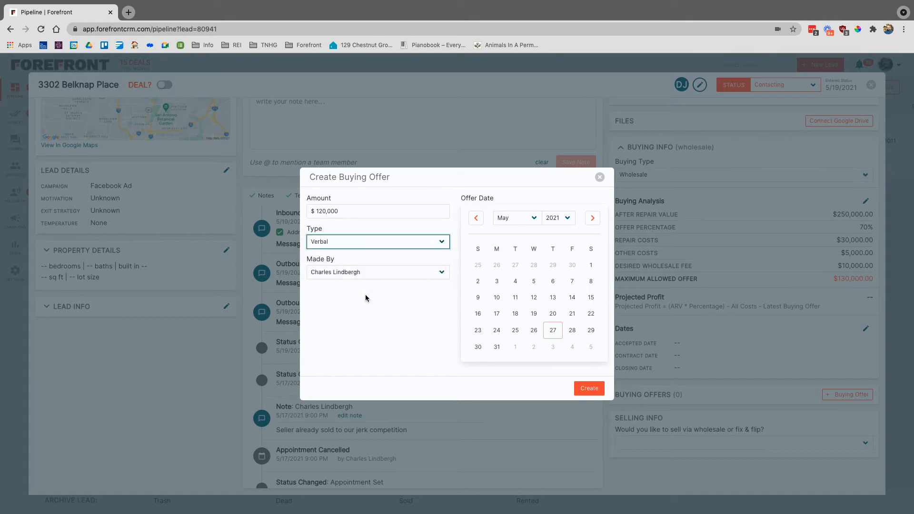
left_click(385, 279)
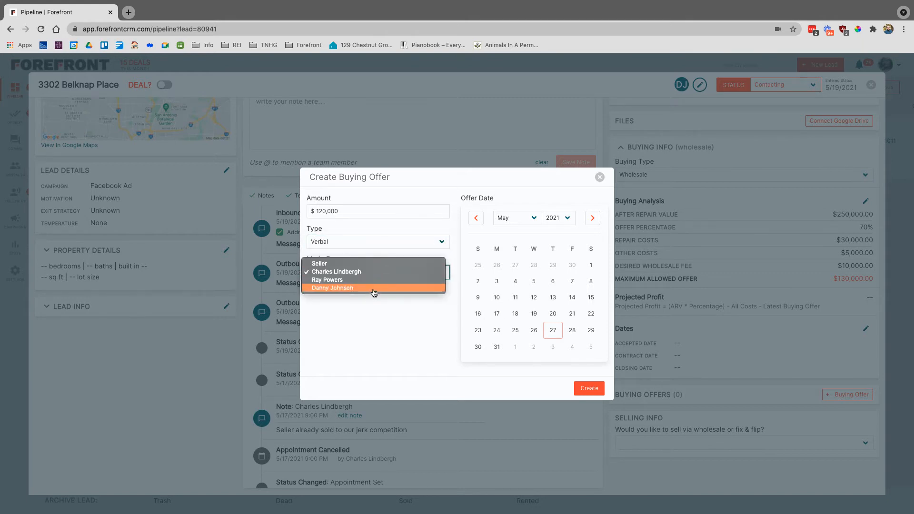
left_click(379, 317)
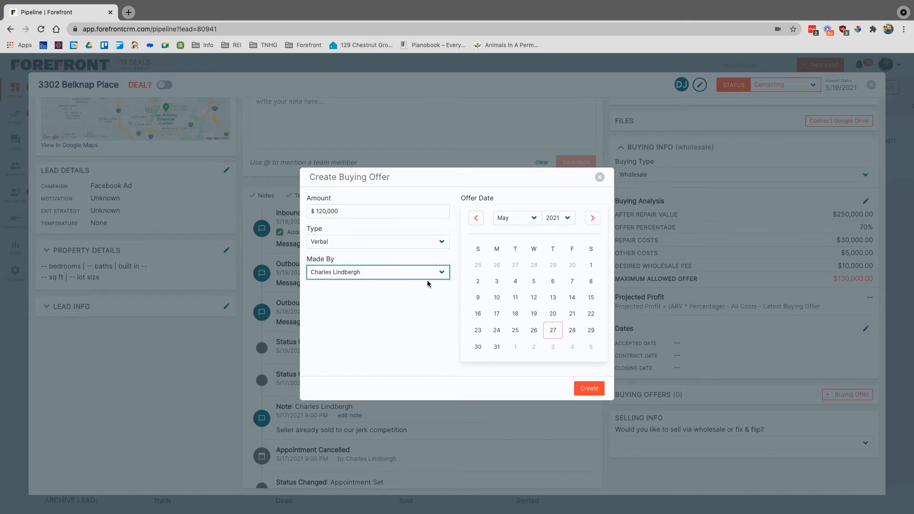
left_click(553, 330)
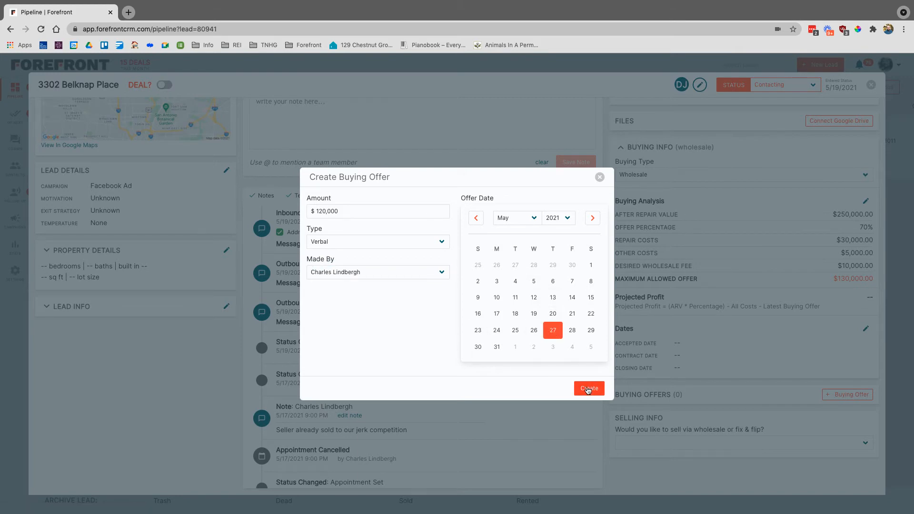
left_click(588, 388)
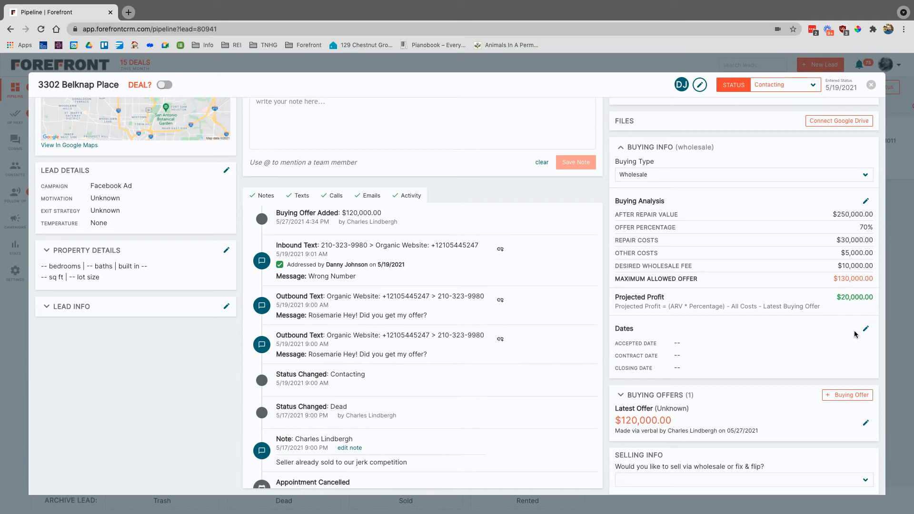
- Save buying dates: accepted and contract May 27, closing June 15, 2021
left_click(867, 330)
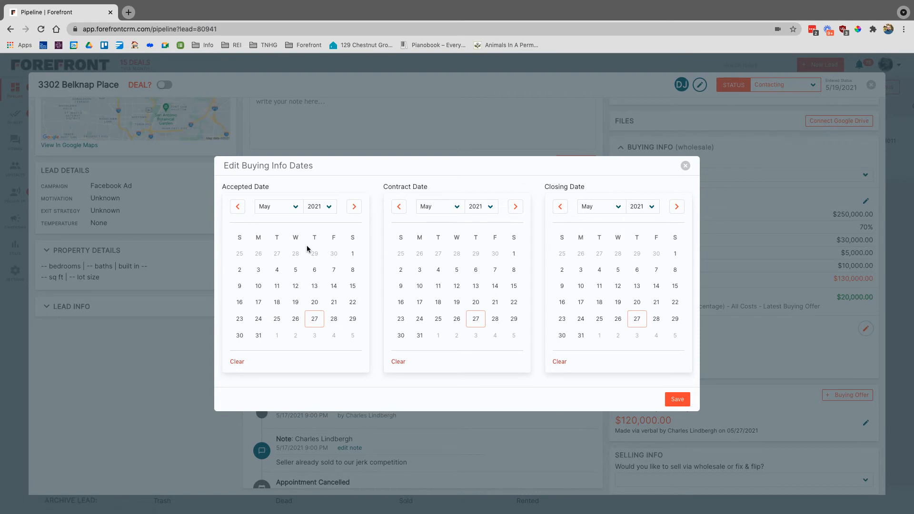
left_click(315, 318)
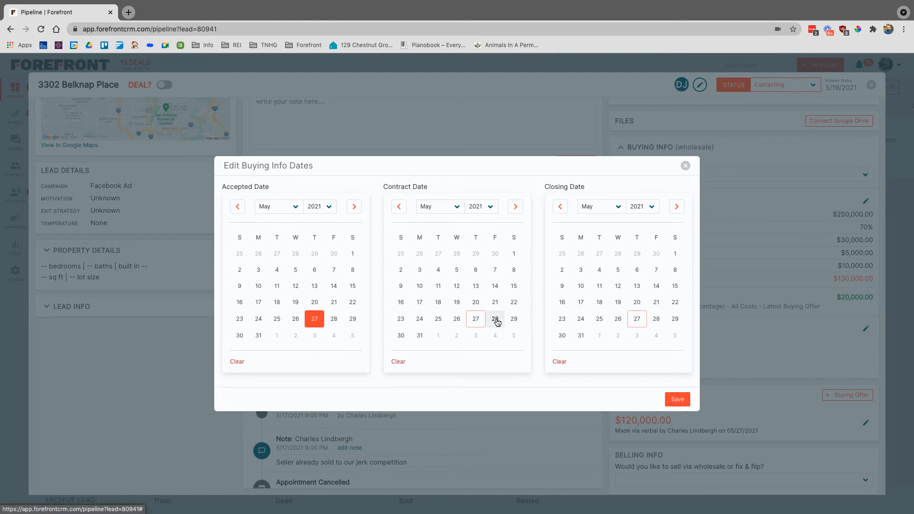
left_click(476, 320)
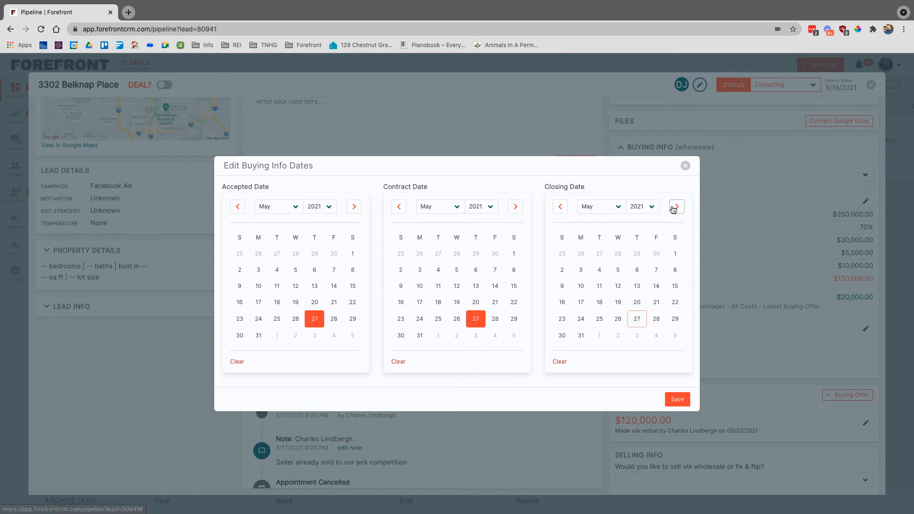
left_click(619, 206)
left_click(600, 215)
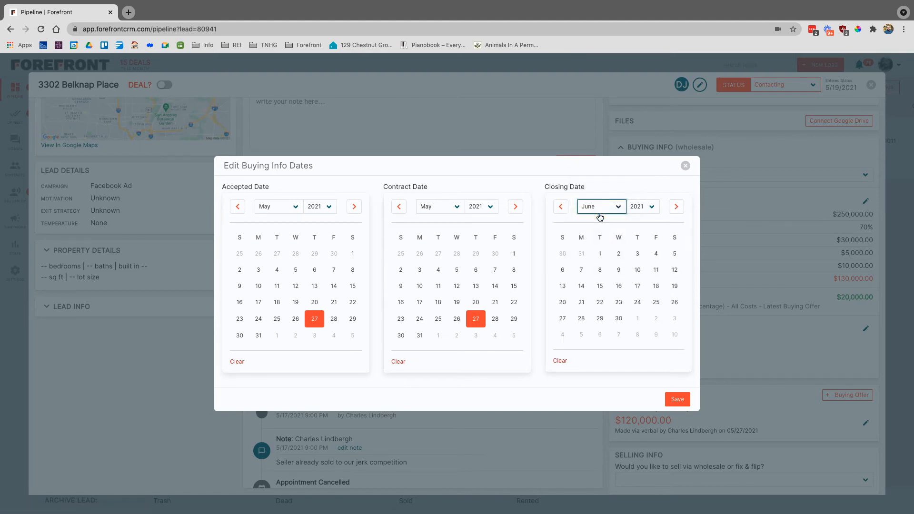
left_click(600, 286)
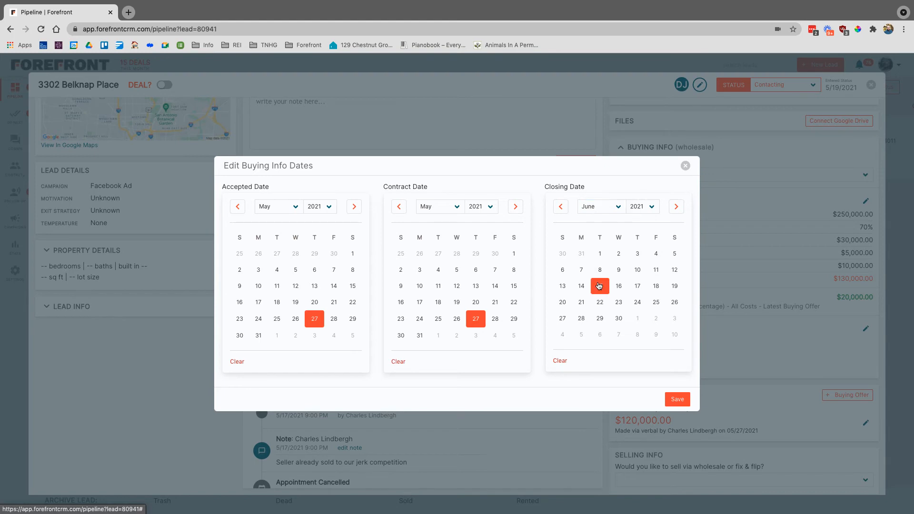
left_click(677, 399)
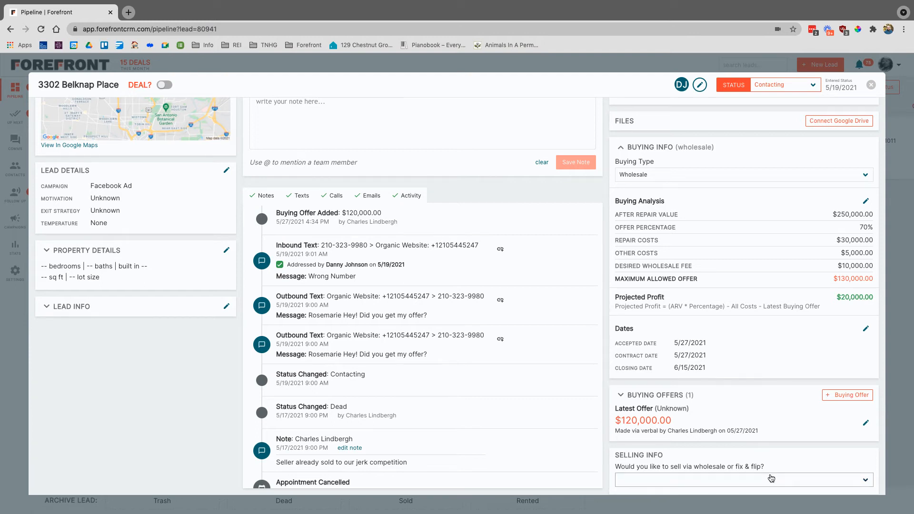
- Switch the Selling Info approach to Wholesale and bring its expanded fields into view
scroll(771, 479, "down", 1)
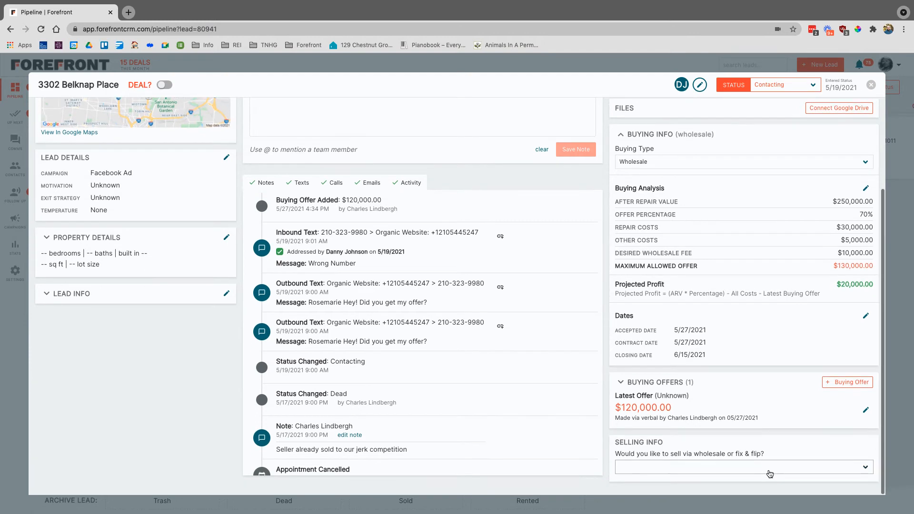
left_click(697, 466)
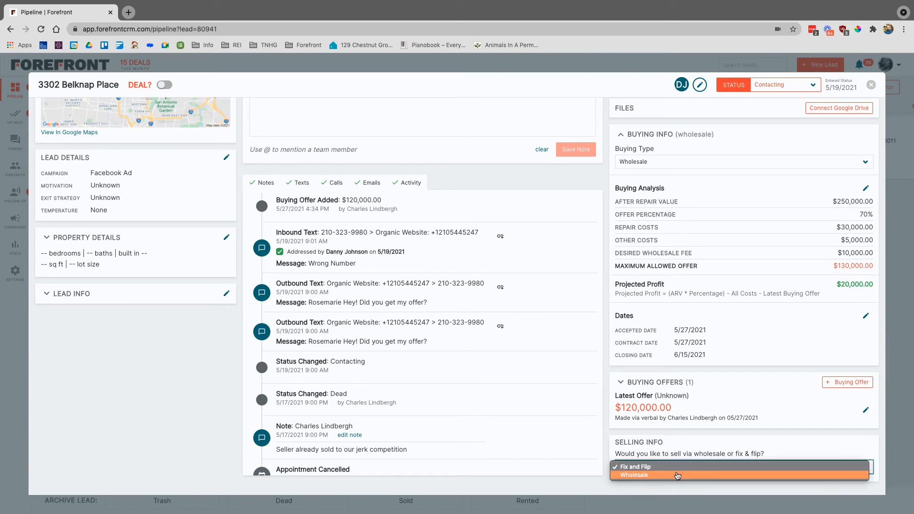
left_click(677, 476)
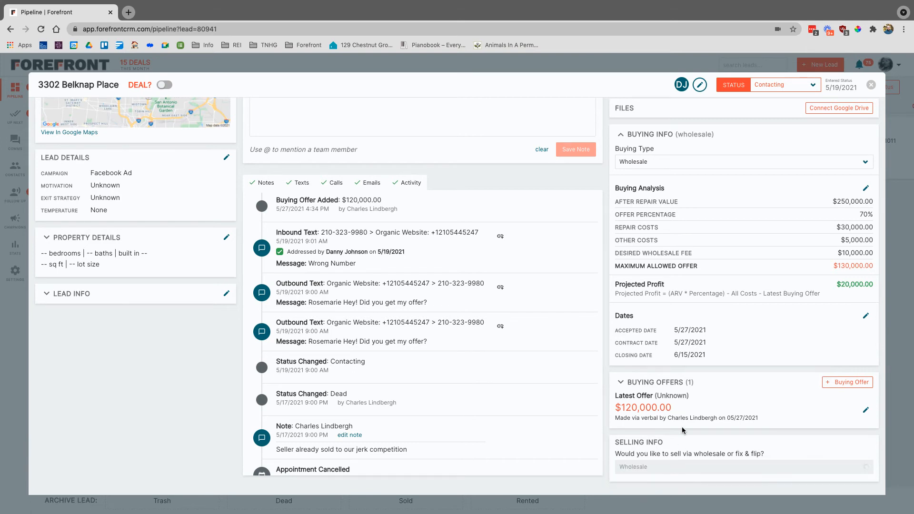
scroll(683, 425, "down", 1)
scroll(682, 423, "down", 2)
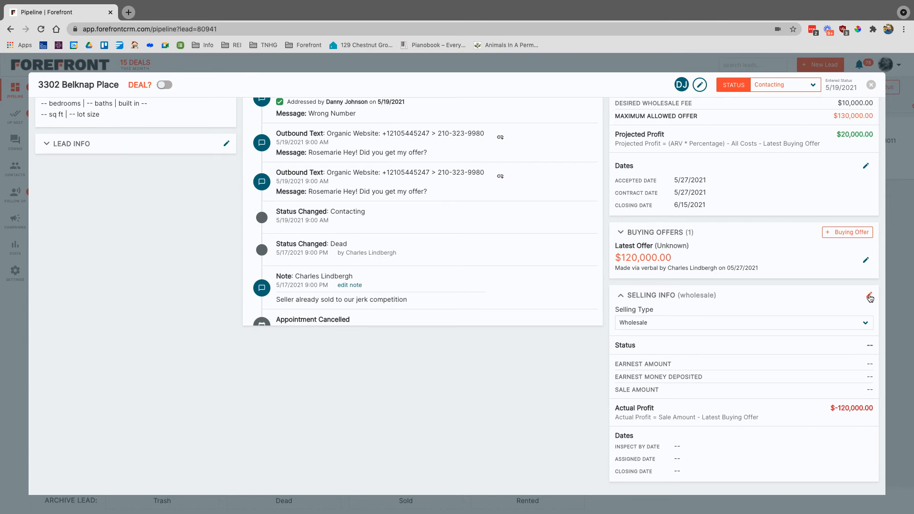
- Enter selling status Assigned, earnest amount $5,000 marked deposited, and sale amount $150,000
left_click(869, 297)
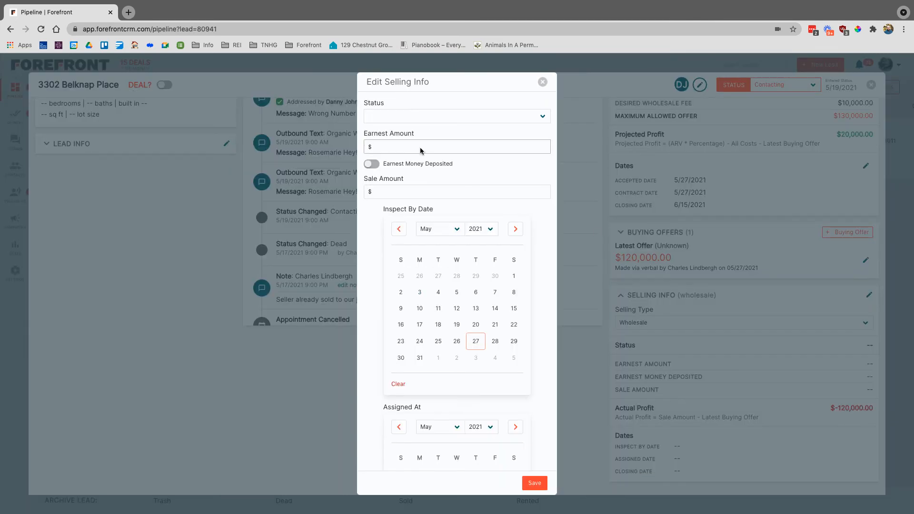
left_click(456, 118)
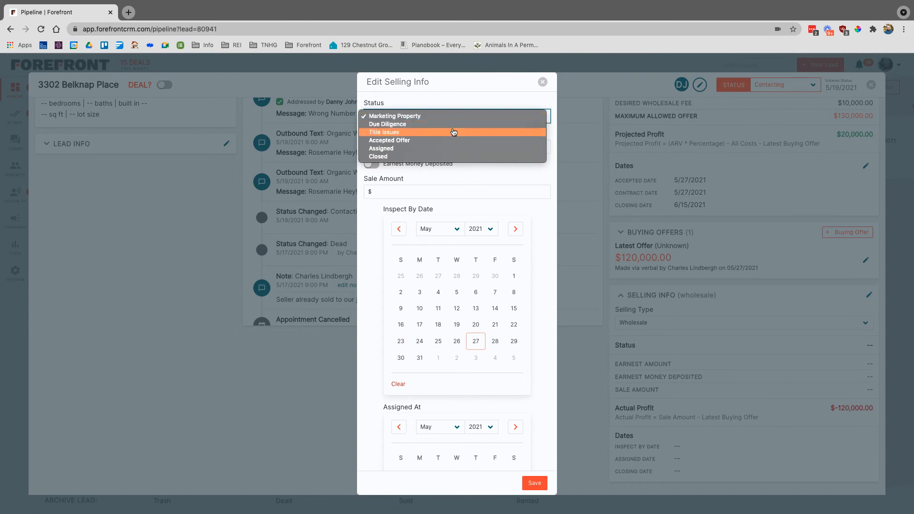
left_click(456, 152)
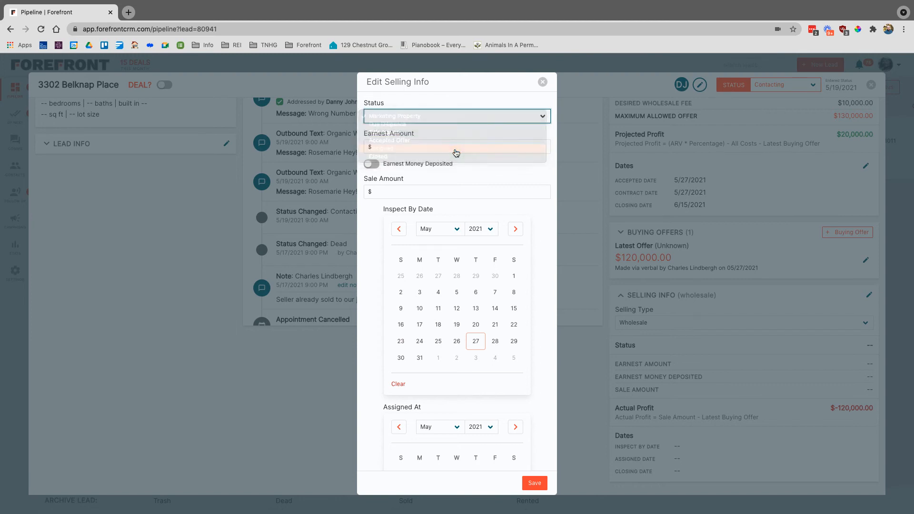
left_click(424, 148)
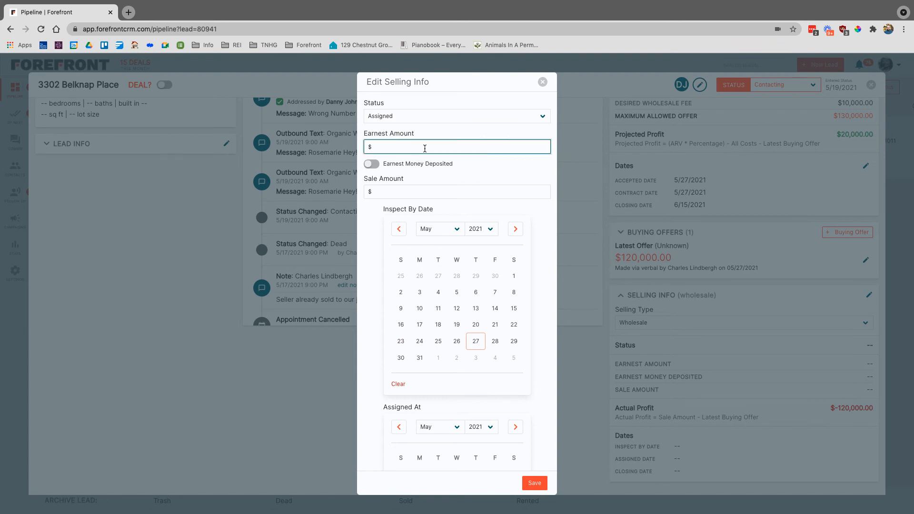
type("5000")
left_click(373, 164)
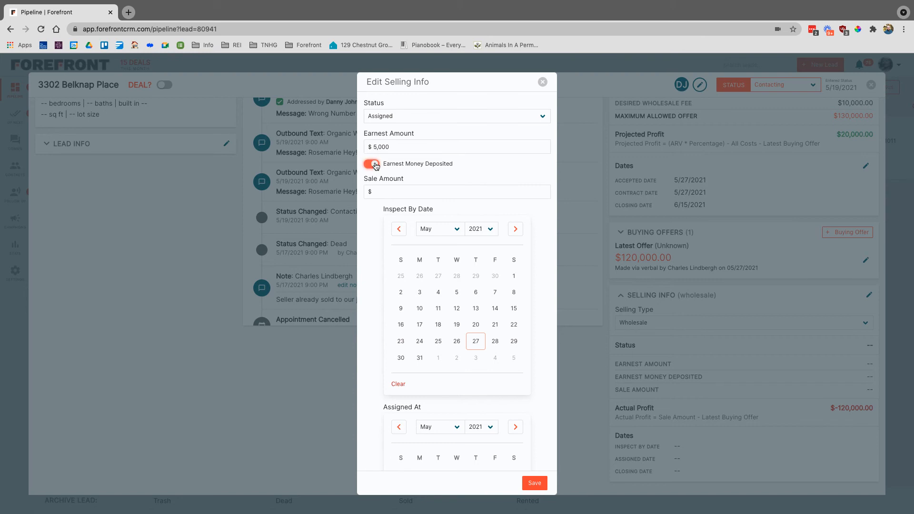
left_click(388, 193)
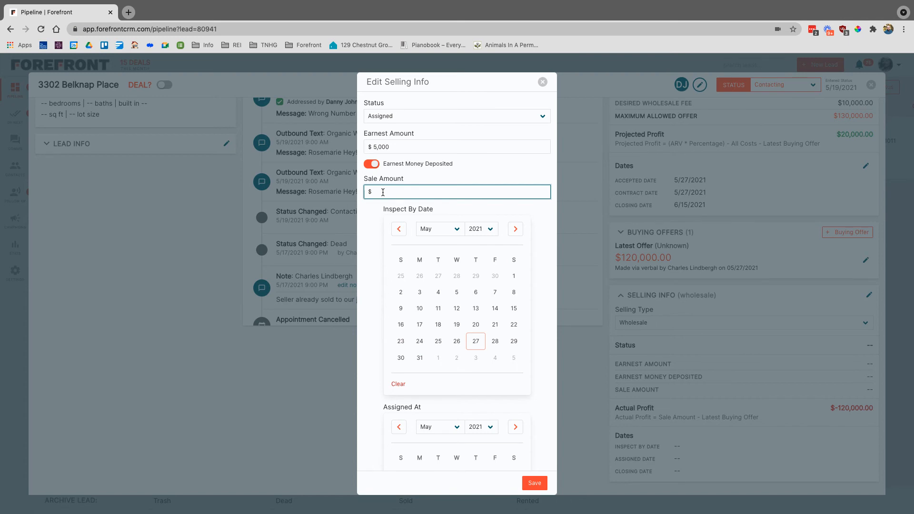
type("500000")
scroll(377, 287, "down", 2)
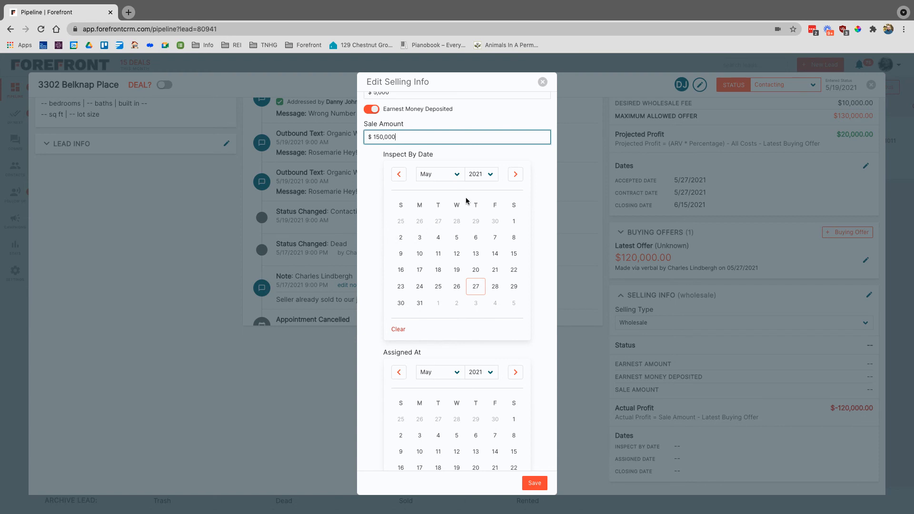
- Set the inspect-by date to June 7 and the assigned date to May 28, 2021
left_click(456, 177)
left_click(442, 182)
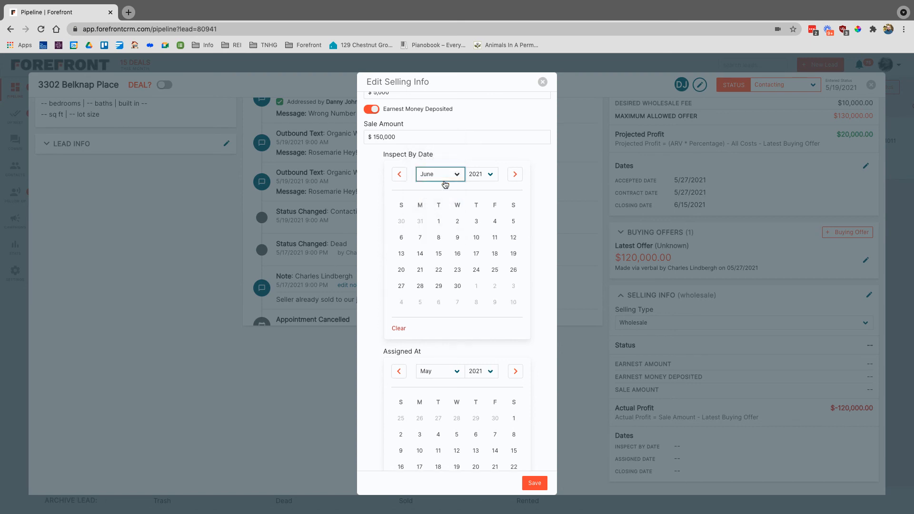
left_click(420, 237)
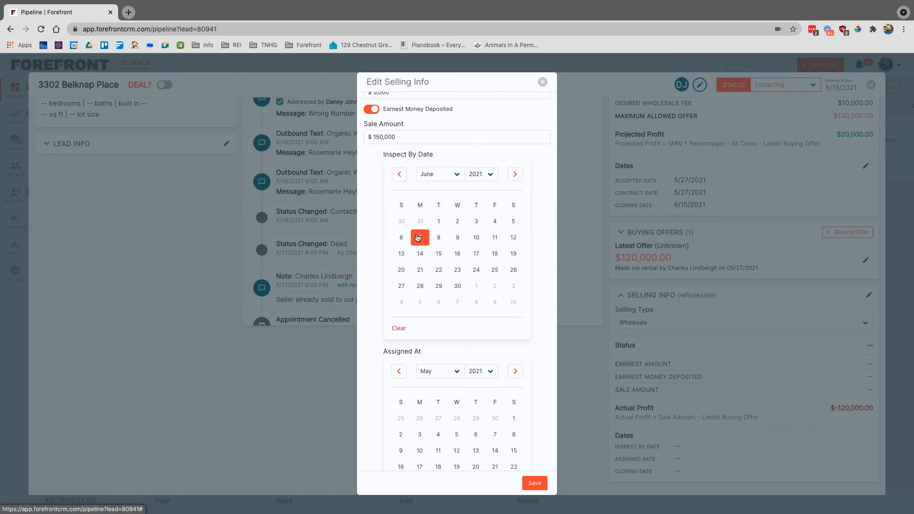
scroll(372, 274, "down", 3)
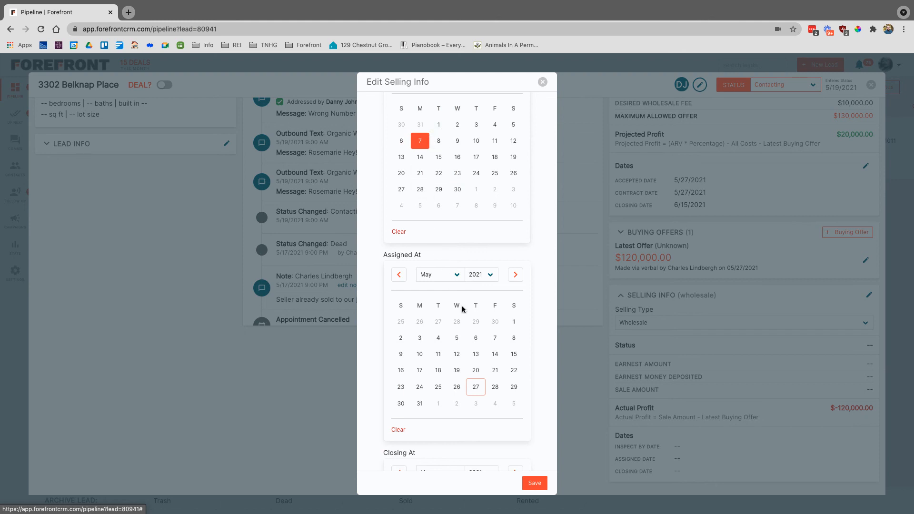
left_click(496, 389)
- Set the selling closing date to June 15, 2021 and save the selling info
scroll(474, 381, "down", 3)
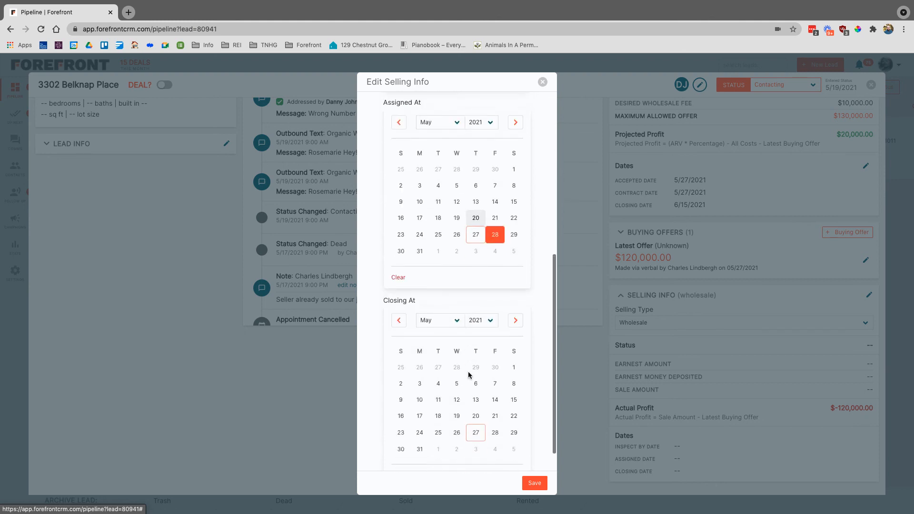
left_click(454, 317)
left_click(450, 323)
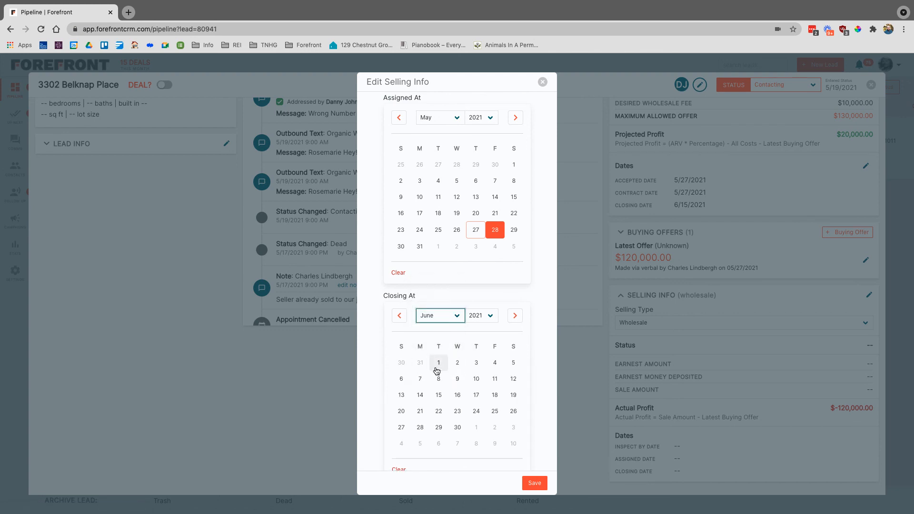
left_click(438, 395)
scroll(438, 399, "down", 1)
left_click(534, 482)
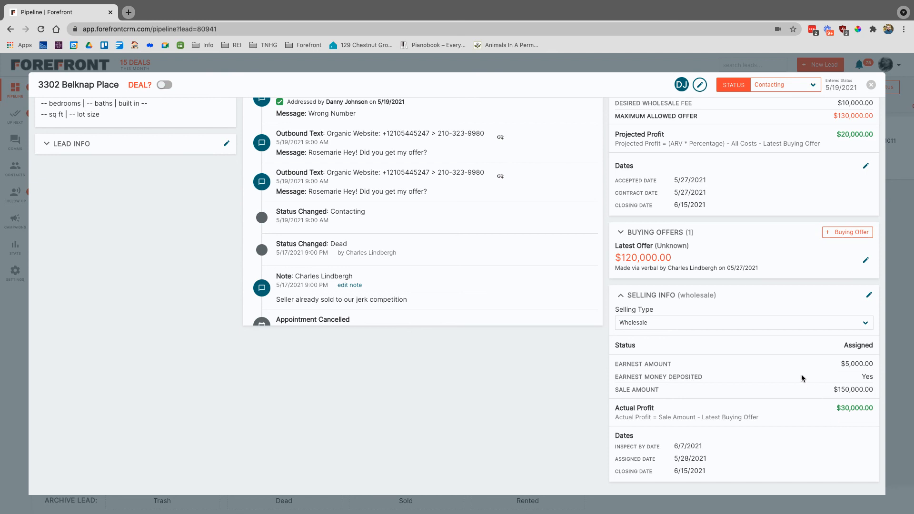
scroll(763, 319, "up", 1)
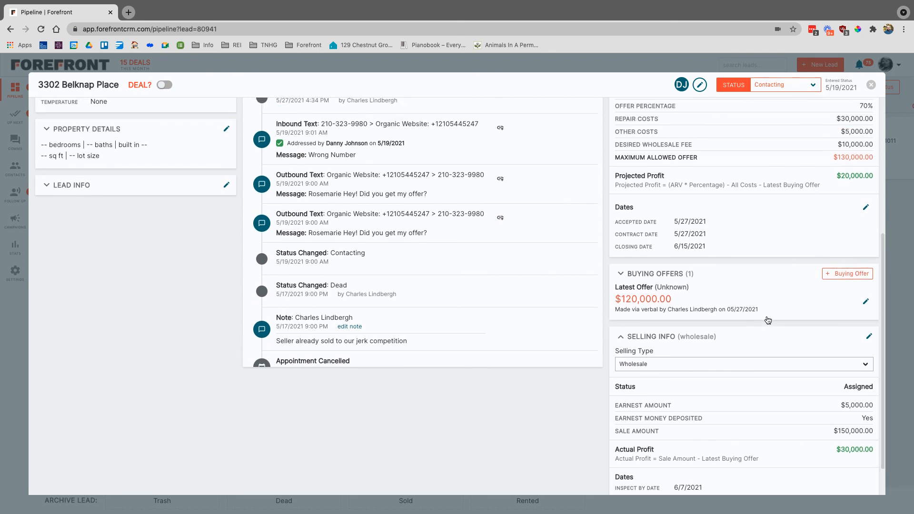
scroll(762, 316, "down", 1)
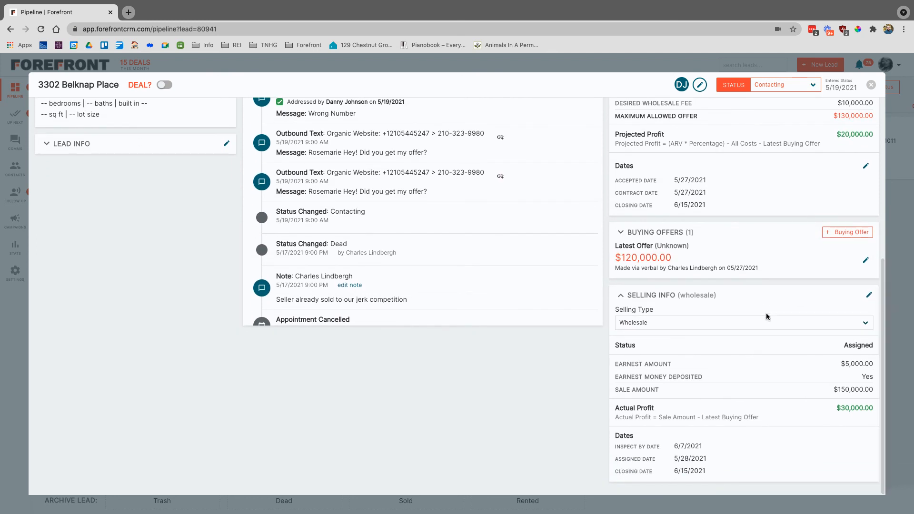